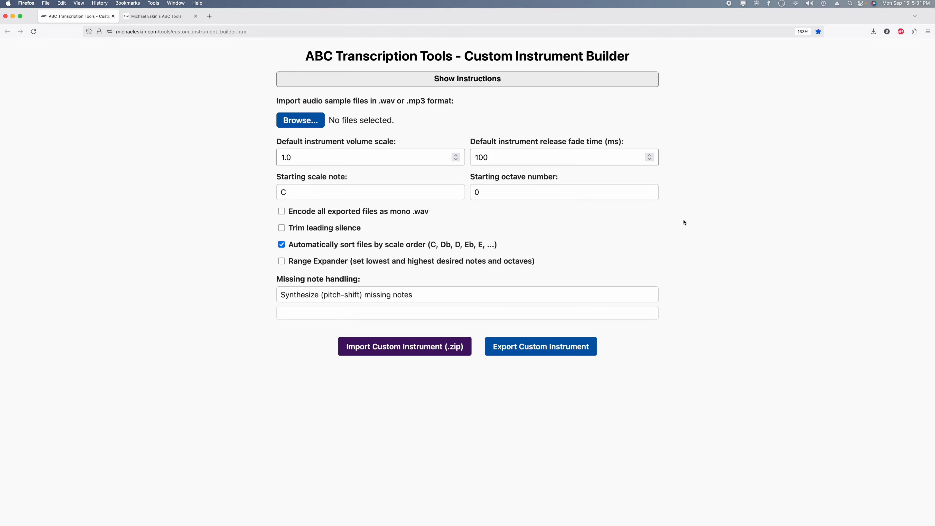
Import all the .wav note samples from the D550 custom instrument folder into the Custom Instrument Builder.
{"action": "left_click", "coordinate": [300, 120]}
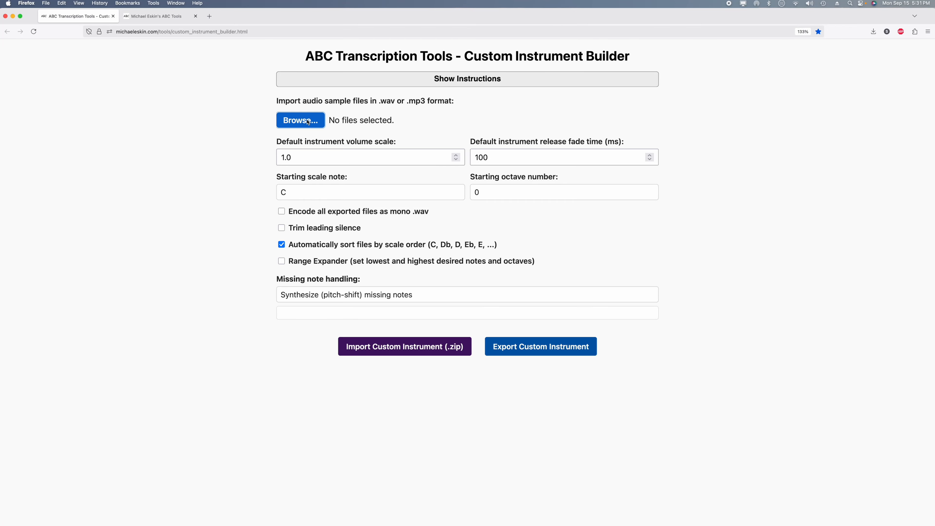
{"action": "left_click", "coordinate": [305, 143]}
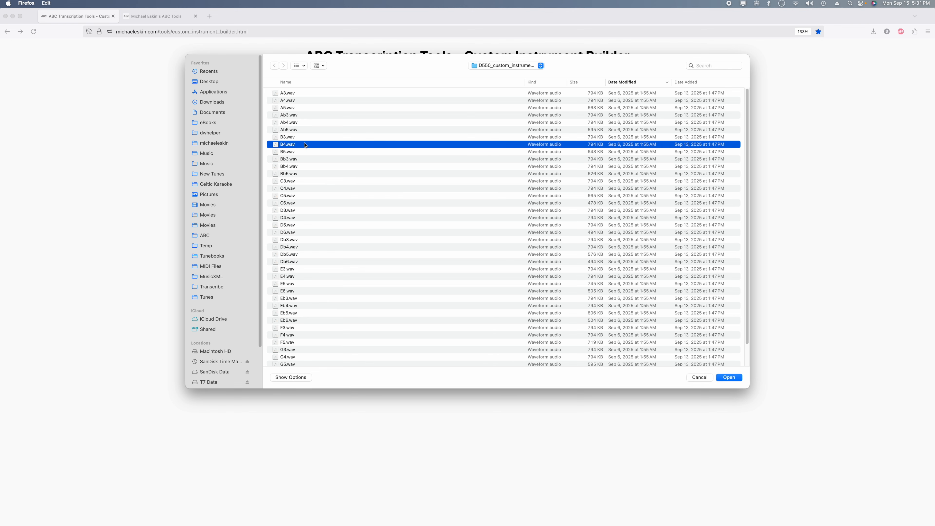
{"action": "key", "text": "super+a"}
{"action": "left_click", "coordinate": [731, 381]}
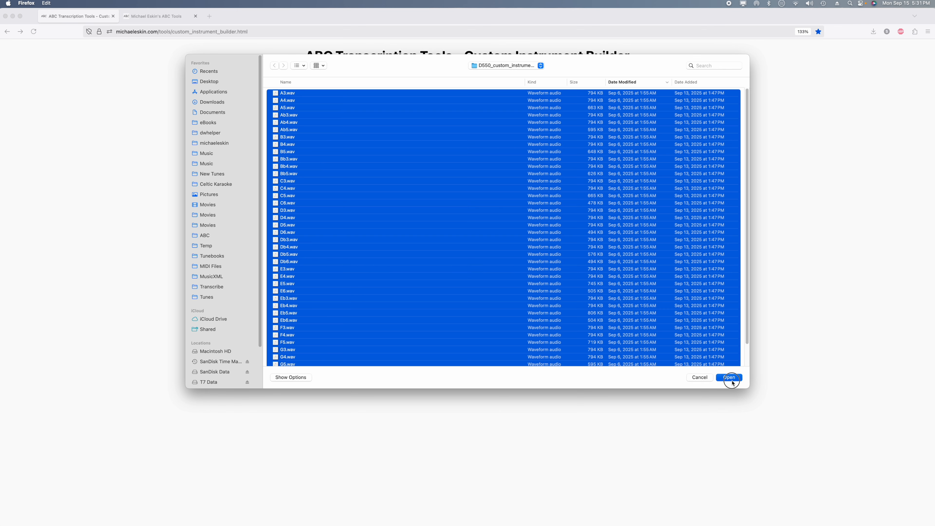
Set the default instrument volume scale to .25 and the default release fade time to 250 ms.
{"action": "key", "text": "Tab"}
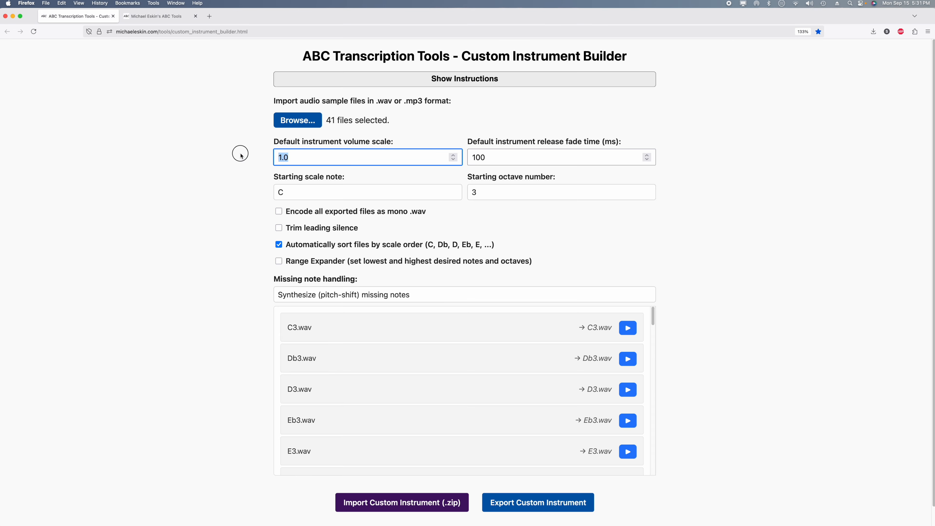
{"action": "type", "text": ".25"}
{"action": "key", "text": "Tab"}
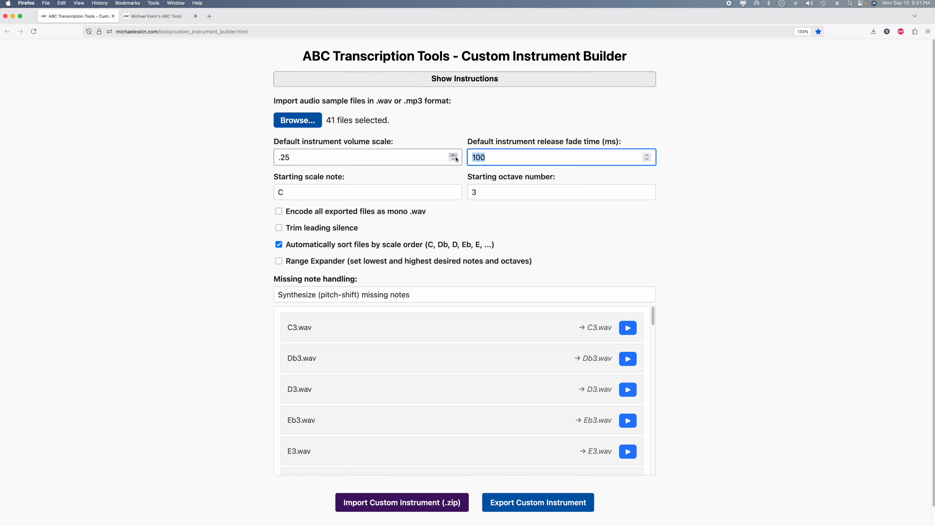
{"action": "type", "text": "250"}
Look through the imported sample list and audition the C3, D3 and E3 samples.
{"action": "scroll", "coordinate": [577, 354], "scroll_direction": "down", "scroll_amount": 10}
{"action": "scroll", "coordinate": [567, 384], "scroll_direction": "up", "scroll_amount": 9}
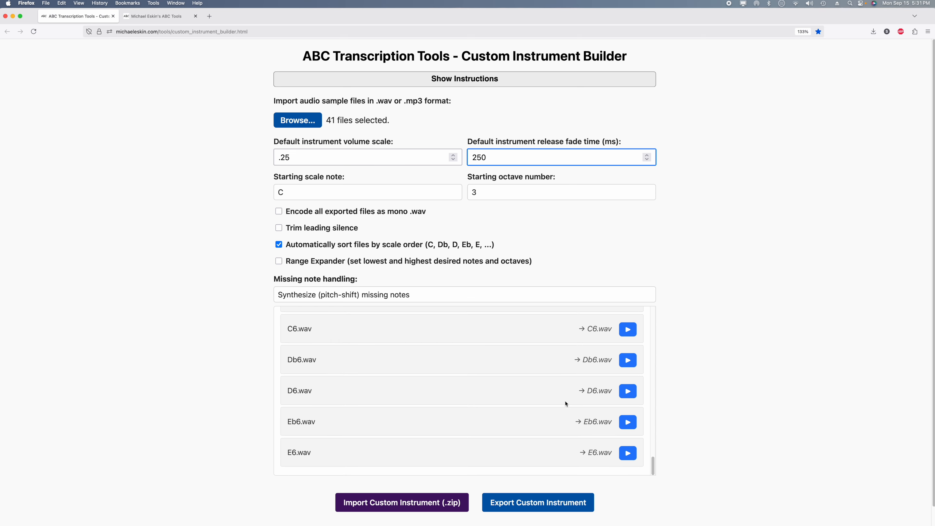
{"action": "scroll", "coordinate": [566, 403], "scroll_direction": "up", "scroll_amount": 2}
{"action": "left_click", "coordinate": [627, 327]}
{"action": "left_click", "coordinate": [627, 389]}
{"action": "left_click", "coordinate": [627, 452]}
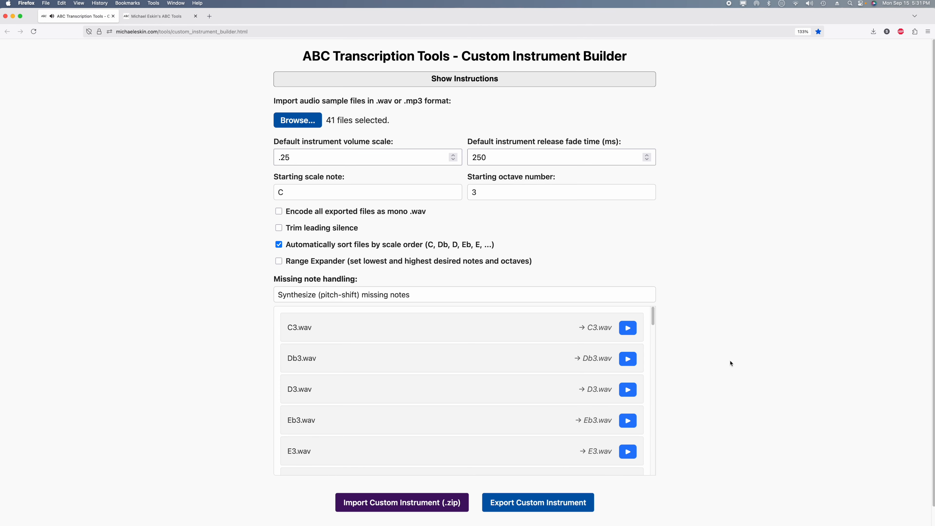
Export the custom instrument with the filename dulcimer1.zip.
{"action": "left_click", "coordinate": [549, 510]}
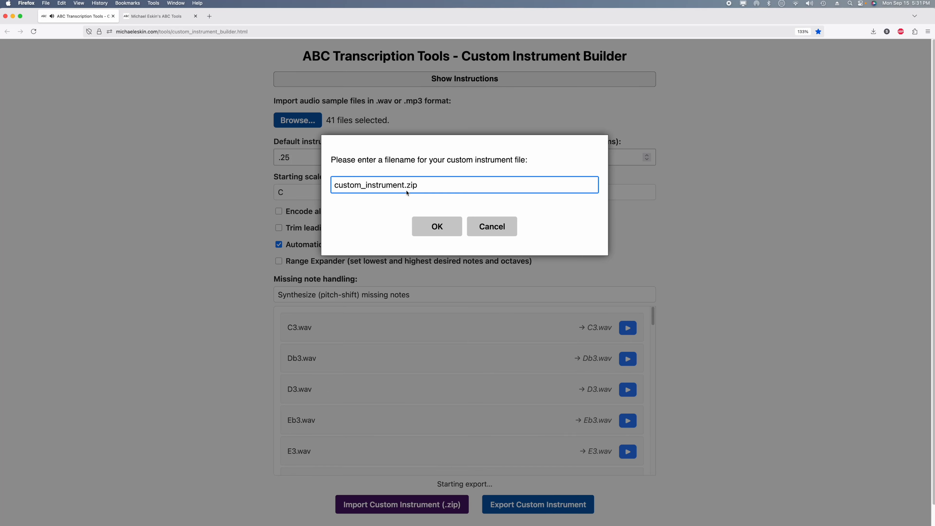
{"action": "left_click_drag", "start_coordinate": [404, 183], "coordinate": [308, 168]}
{"action": "type", "text": "dulcimer1"}
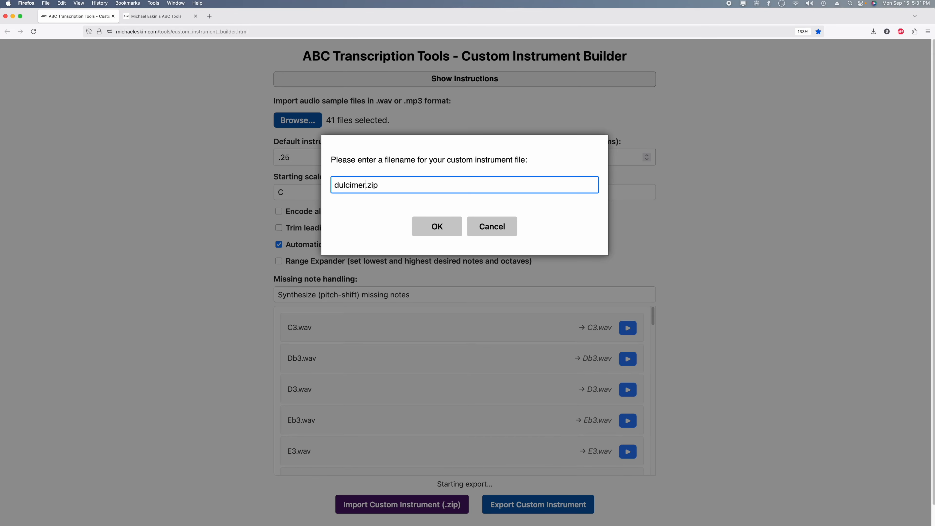
{"action": "left_click", "coordinate": [440, 231]}
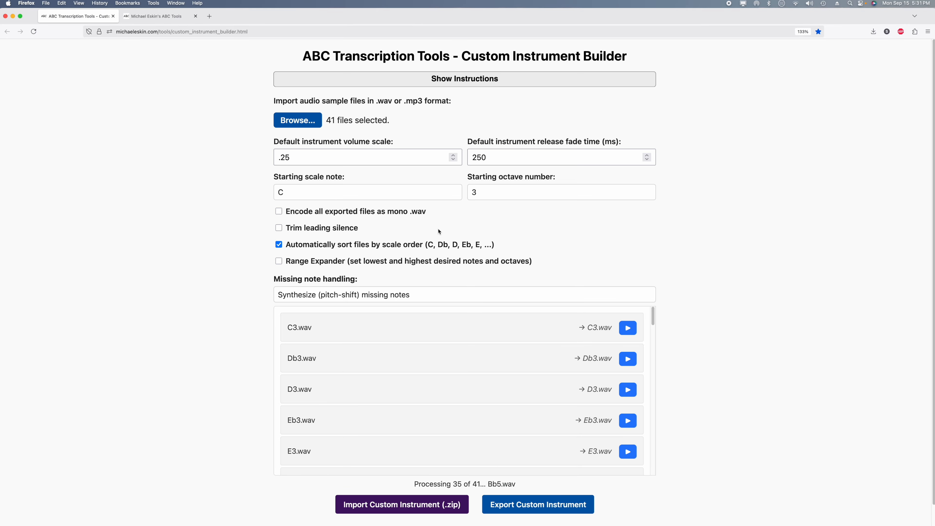
Switch to the ABC Transcription Tools page, load dulcimer1.zip from Downloads and assign it to custom instrument slot 1.
{"action": "left_click", "coordinate": [177, 18]}
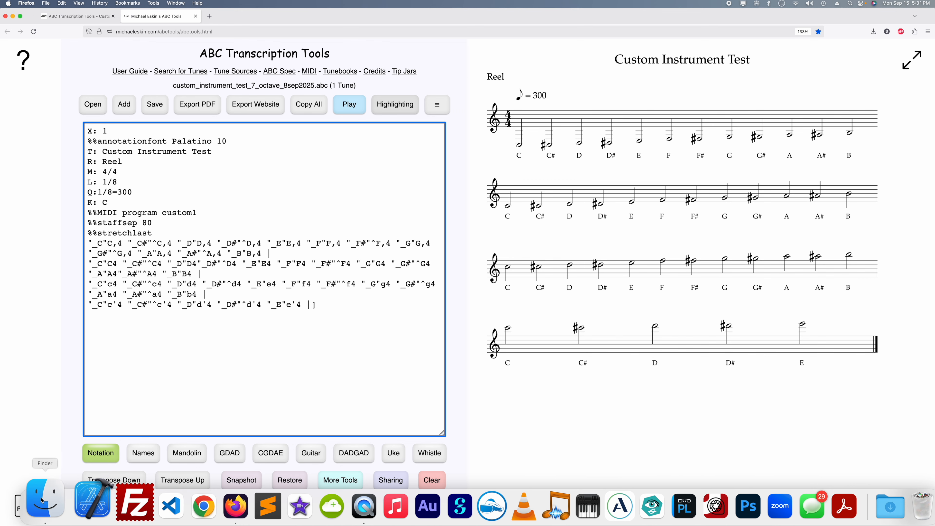
{"action": "left_click", "coordinate": [31, 507]}
{"action": "left_click_drag", "start_coordinate": [482, 148], "coordinate": [274, 205]}
{"action": "left_click", "coordinate": [304, 260]}
{"action": "left_click", "coordinate": [322, 230]}
{"action": "left_click", "coordinate": [334, 154]}
{"action": "left_click", "coordinate": [472, 340]}
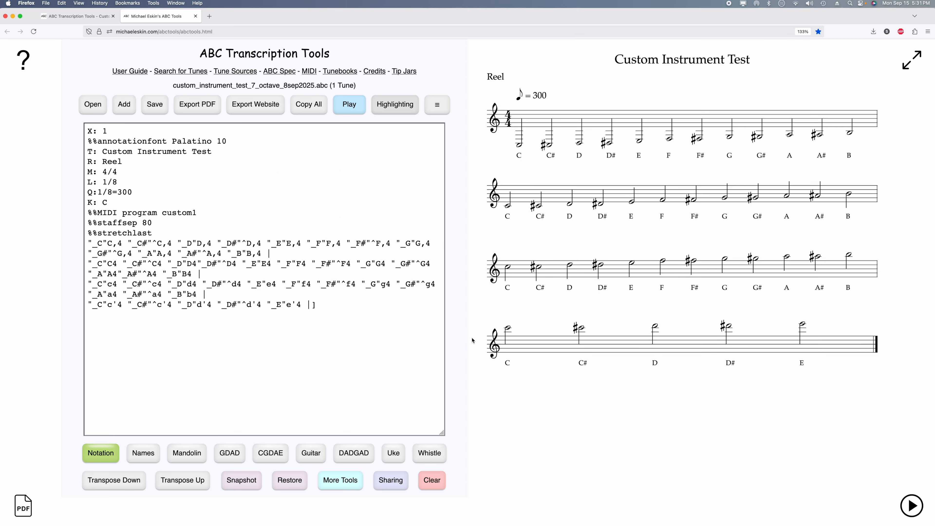
Play the Custom Instrument Test tune to check the notes, stopping partway through the second staff.
{"action": "left_click", "coordinate": [349, 105]}
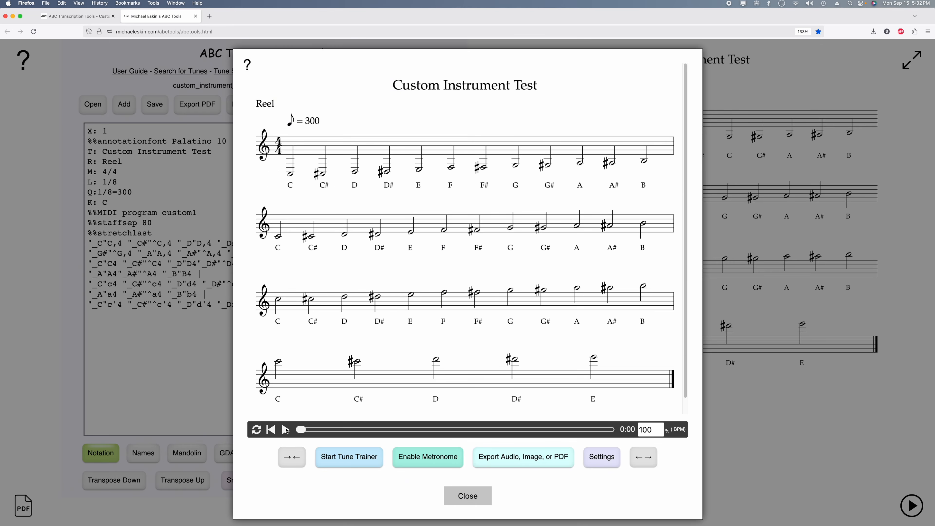
{"action": "left_click", "coordinate": [286, 430]}
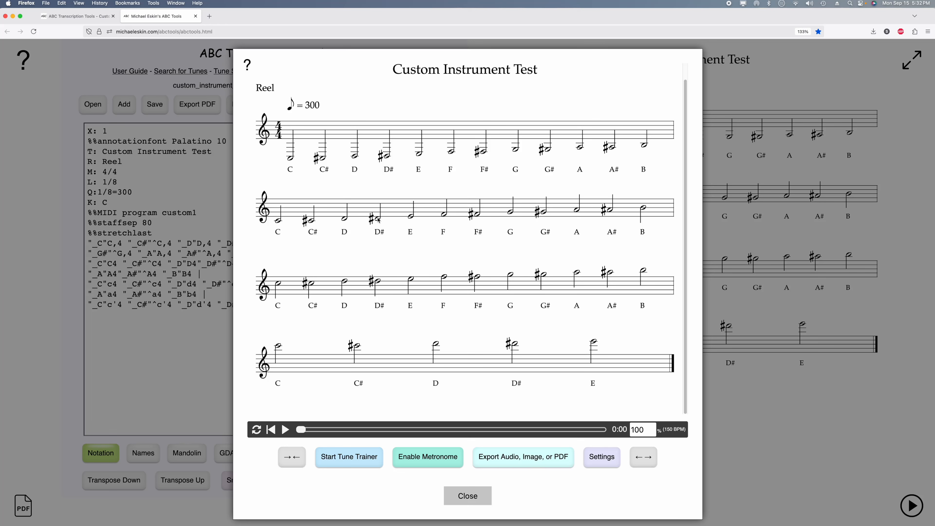
{"action": "left_click", "coordinate": [285, 430]}
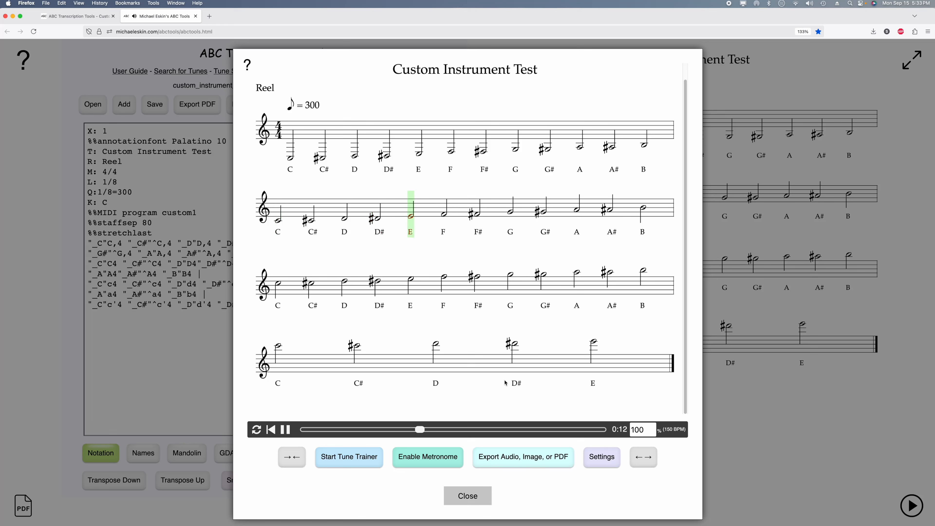
{"action": "left_click", "coordinate": [286, 429]}
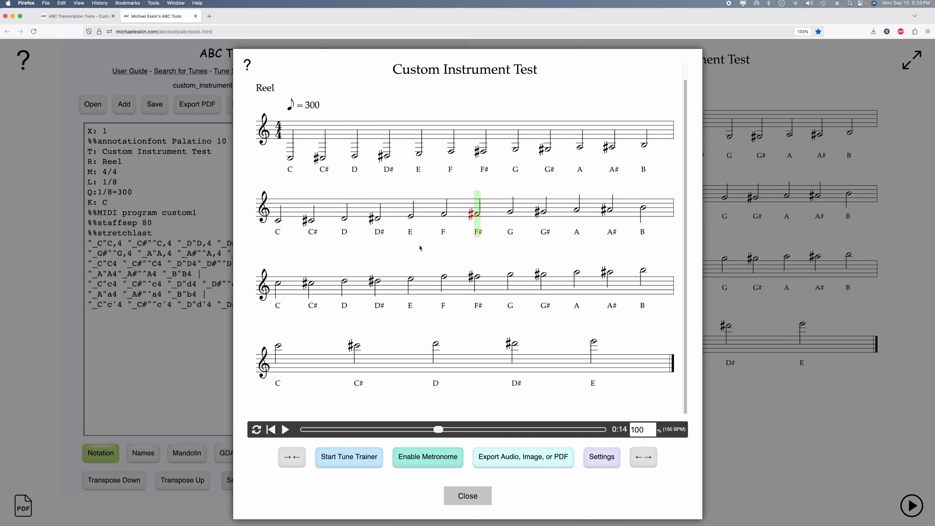
Return to the Custom Instrument Builder and audition the Db4 and Eb4 samples.
{"action": "left_click", "coordinate": [80, 16]}
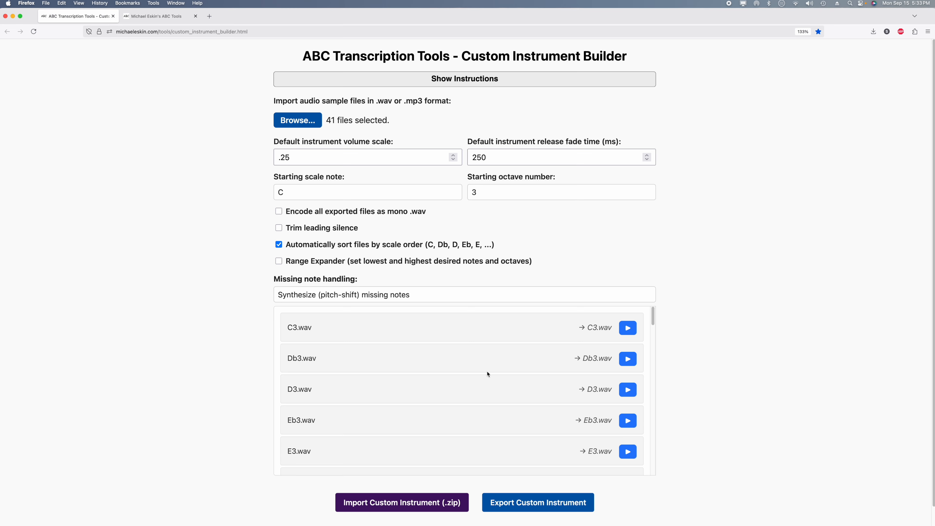
{"action": "scroll", "coordinate": [457, 411], "scroll_direction": "down", "scroll_amount": 8}
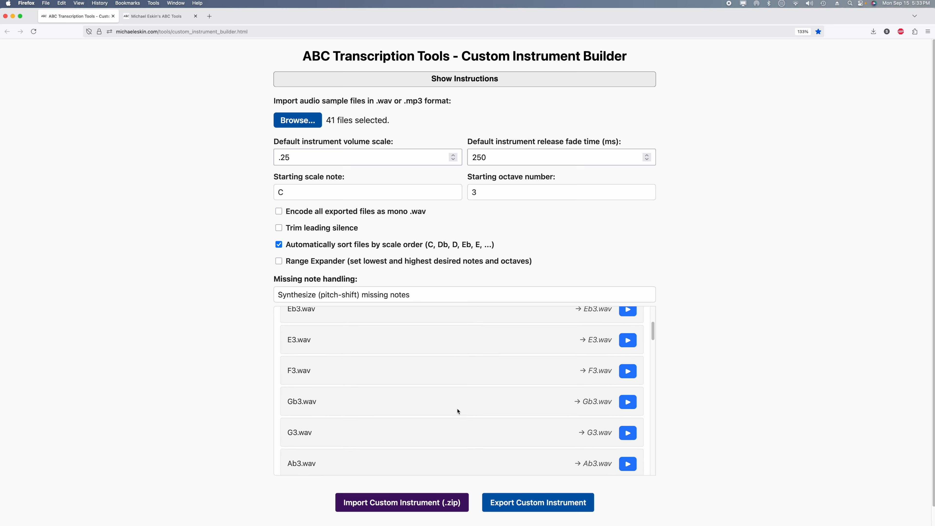
{"action": "scroll", "coordinate": [457, 412], "scroll_direction": "down", "scroll_amount": 4}
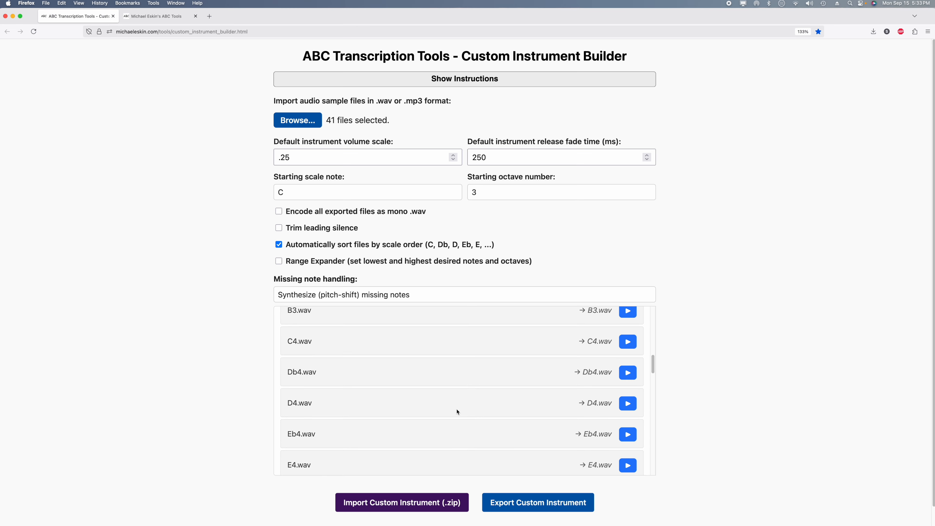
{"action": "left_click", "coordinate": [632, 377]}
{"action": "left_click", "coordinate": [629, 436]}
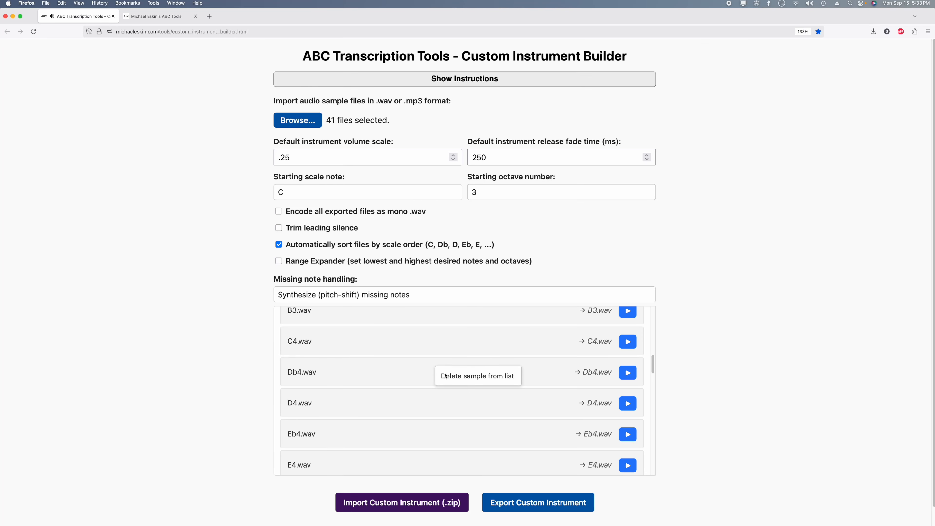
Delete the Db4 and Eb4 samples from the list so they are synthesized, and audition the notes from C4 to E4.
{"action": "left_click", "coordinate": [461, 379]}
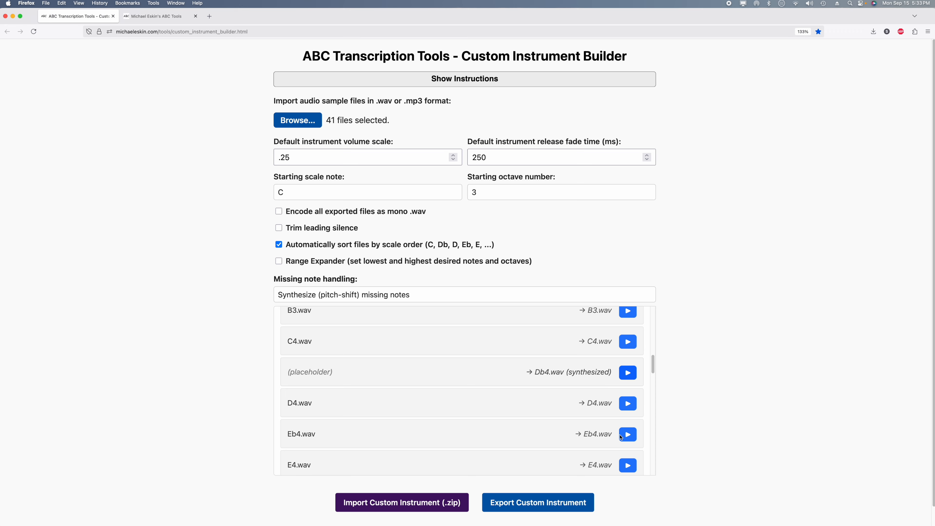
{"action": "left_click", "coordinate": [516, 448]}
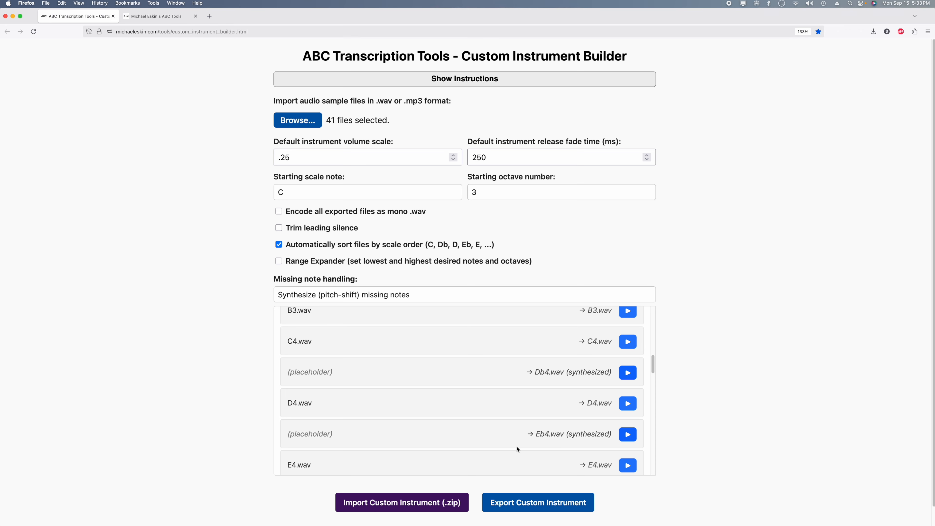
{"action": "left_click", "coordinate": [626, 345]}
{"action": "left_click", "coordinate": [628, 374]}
{"action": "left_click", "coordinate": [626, 405]}
{"action": "left_click", "coordinate": [627, 435]}
{"action": "left_click", "coordinate": [628, 464]}
Export the edited custom instrument with the filename dulcimer_corrected.zip.
{"action": "left_click", "coordinate": [537, 502]}
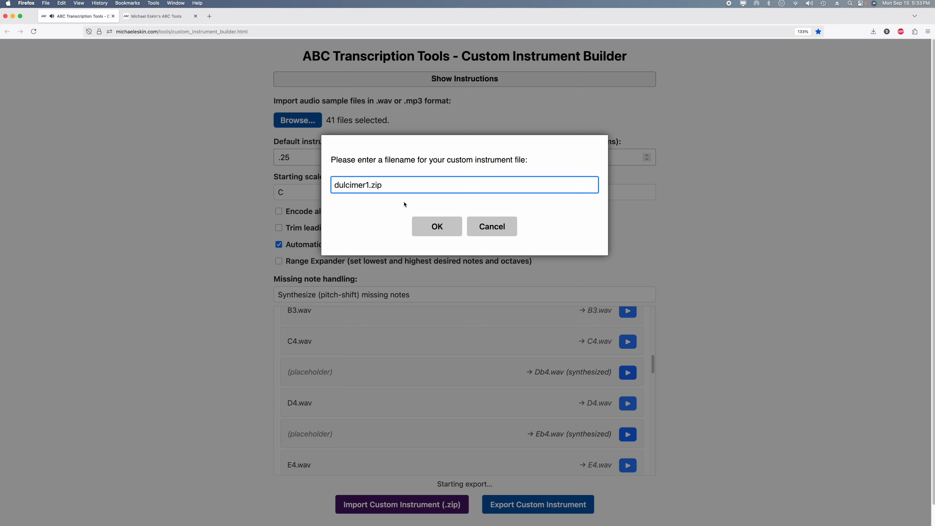
{"action": "left_click", "coordinate": [371, 188]}
{"action": "key", "text": "BackSpace"}
{"action": "type", "text": "_corrected"}
{"action": "left_click", "coordinate": [438, 225]}
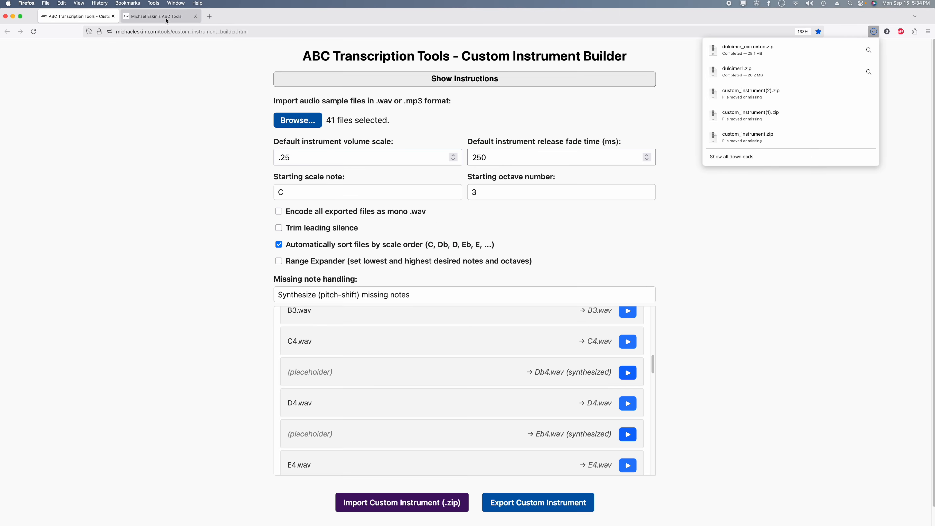
Switch to ABC Transcription Tools, load dulcimer_corrected.zip from Downloads and assign it to custom instrument slot 1 in place of dulcimer1.
{"action": "left_click", "coordinate": [166, 21]}
{"action": "left_click", "coordinate": [468, 496]}
{"action": "mouse_move", "coordinate": [62, 516]}
{"action": "left_click", "coordinate": [34, 505]}
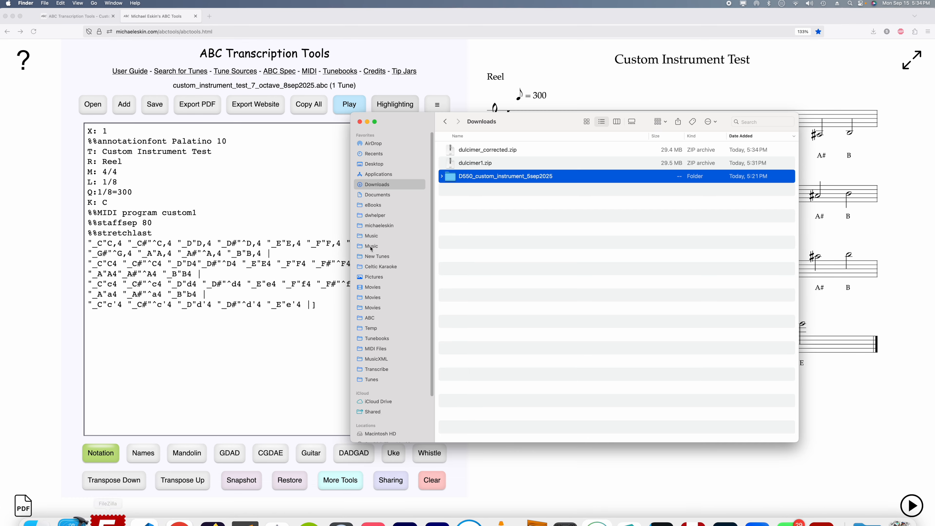
{"action": "left_click_drag", "start_coordinate": [480, 150], "coordinate": [263, 205]}
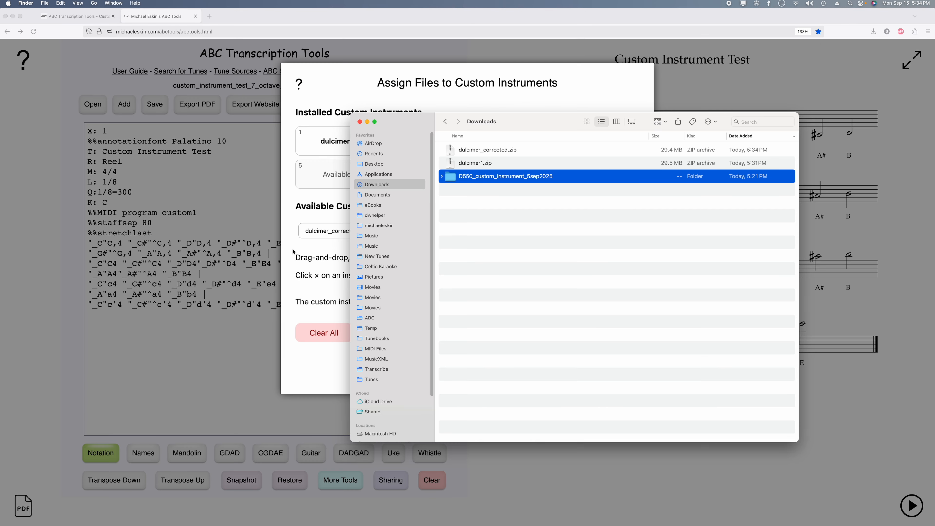
{"action": "left_click", "coordinate": [301, 249]}
{"action": "left_click_drag", "start_coordinate": [329, 237], "coordinate": [344, 143]}
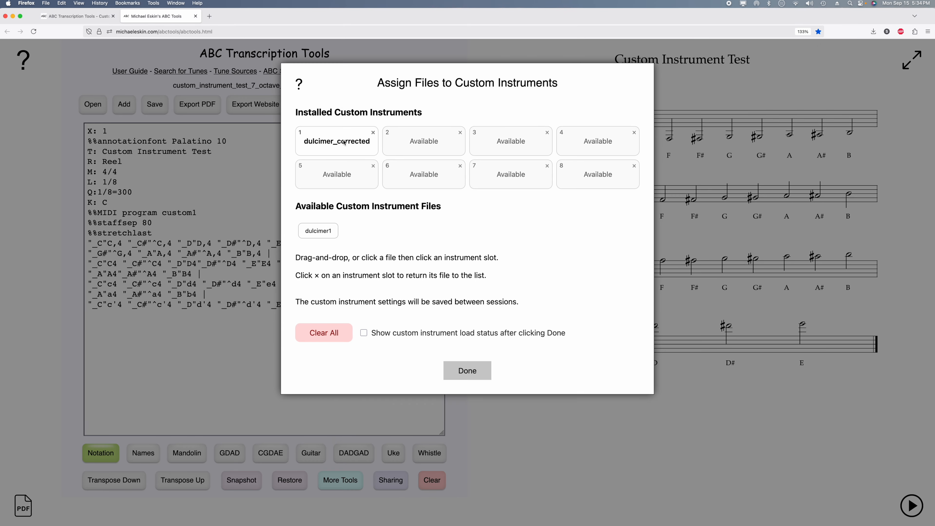
{"action": "left_click", "coordinate": [466, 370]}
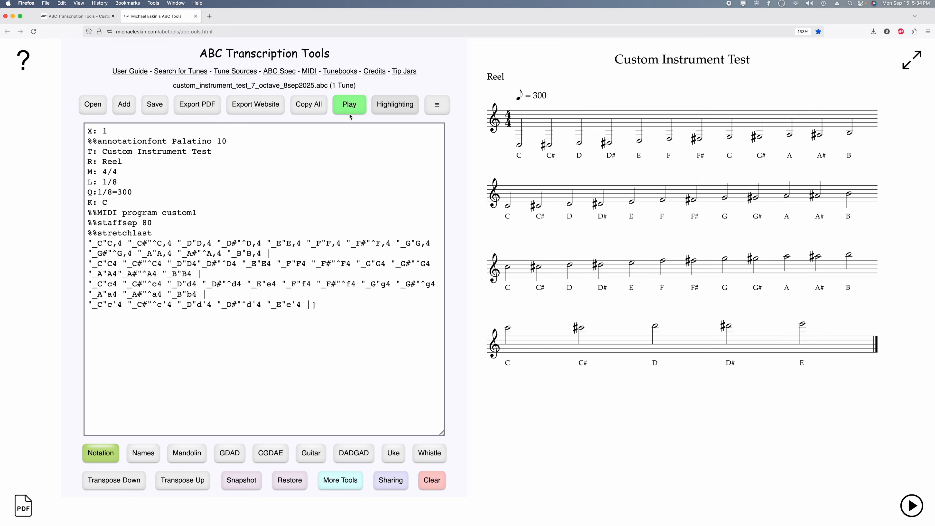
Play the Custom Instrument Test tune through the second staff with the corrected instrument, and close the player.
{"action": "left_click", "coordinate": [349, 104]}
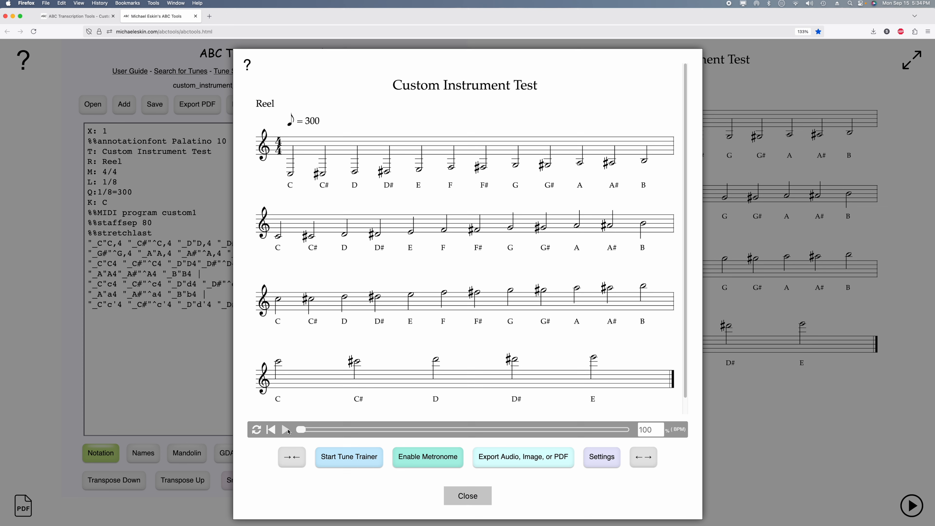
{"action": "left_click", "coordinate": [286, 430]}
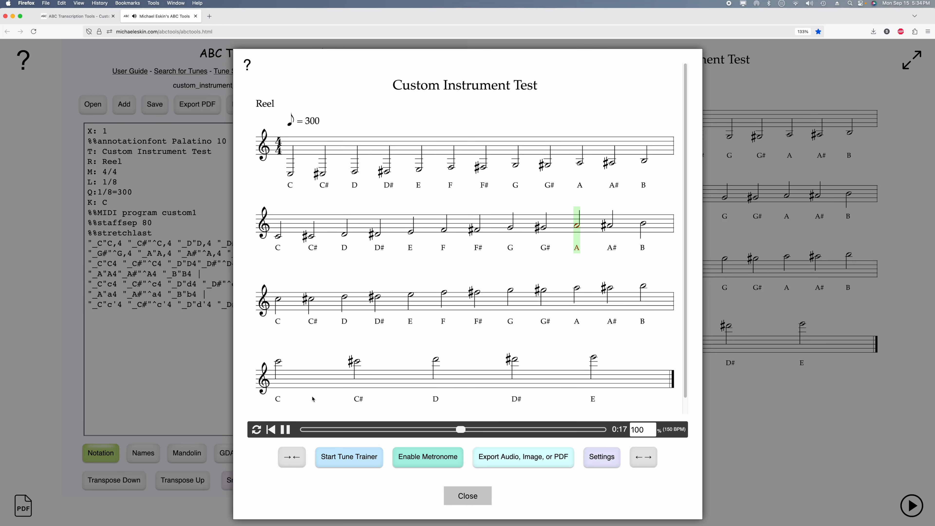
{"action": "left_click", "coordinate": [286, 431]}
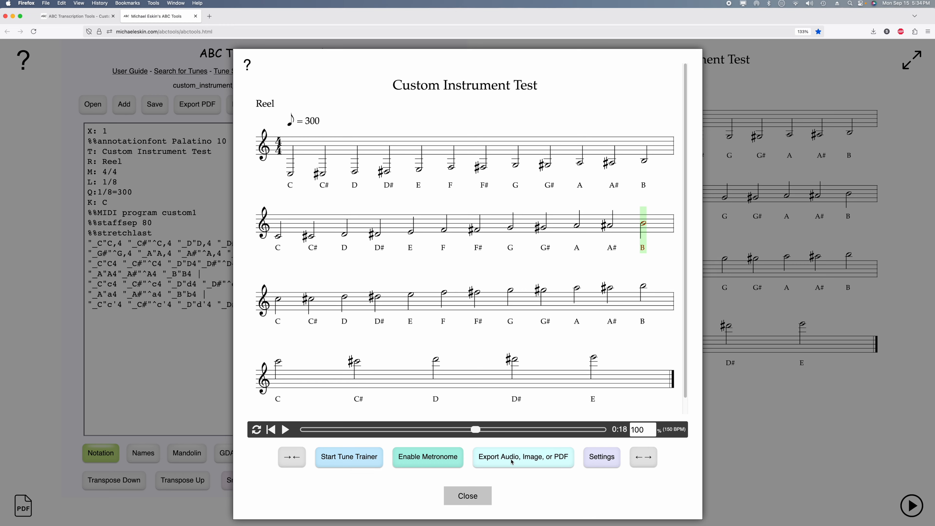
{"action": "left_click", "coordinate": [468, 496]}
Return to the Custom Instrument Builder, audition the Bb4 and Ab4 samples and delete both from the list.
{"action": "key", "text": "ctrl+Tab"}
{"action": "scroll", "coordinate": [440, 311], "scroll_direction": "down", "scroll_amount": 1}
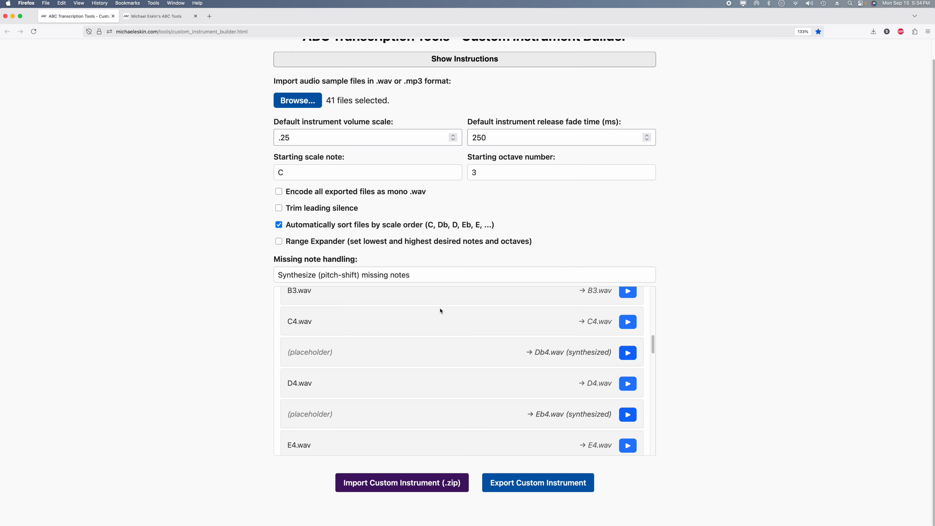
{"action": "scroll", "coordinate": [440, 310], "scroll_direction": "up", "scroll_amount": 1}
{"action": "scroll", "coordinate": [455, 349], "scroll_direction": "down", "scroll_amount": 10}
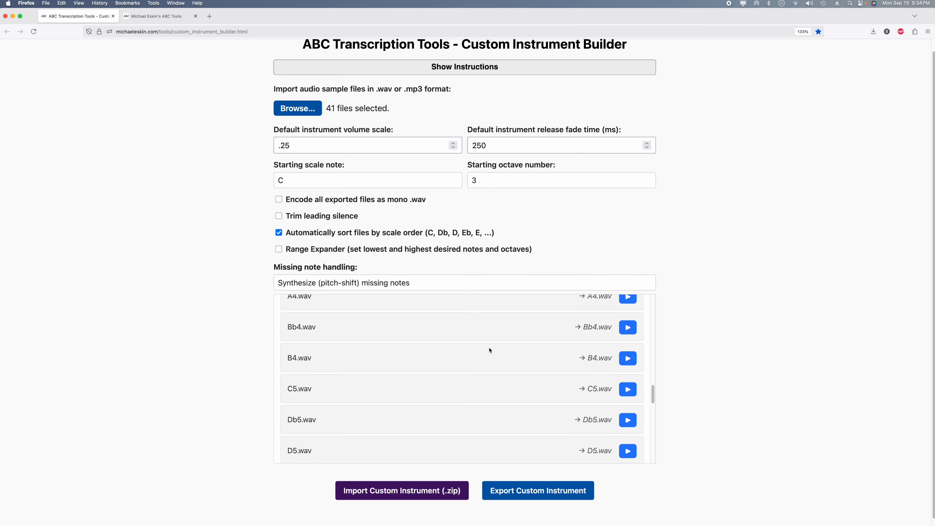
{"action": "left_click", "coordinate": [627, 328]}
{"action": "left_click", "coordinate": [501, 335]}
{"action": "scroll", "coordinate": [489, 382], "scroll_direction": "up", "scroll_amount": 3}
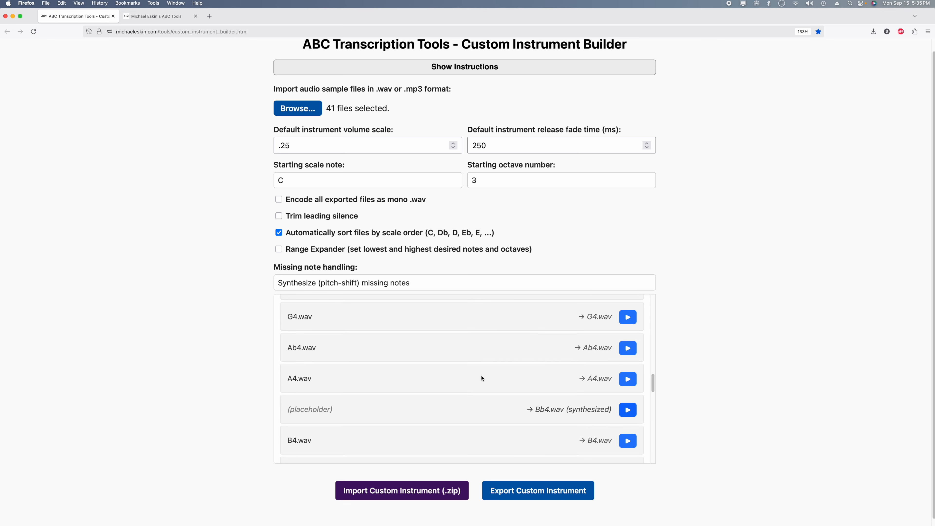
{"action": "left_click", "coordinate": [628, 346]}
{"action": "left_click", "coordinate": [516, 360]}
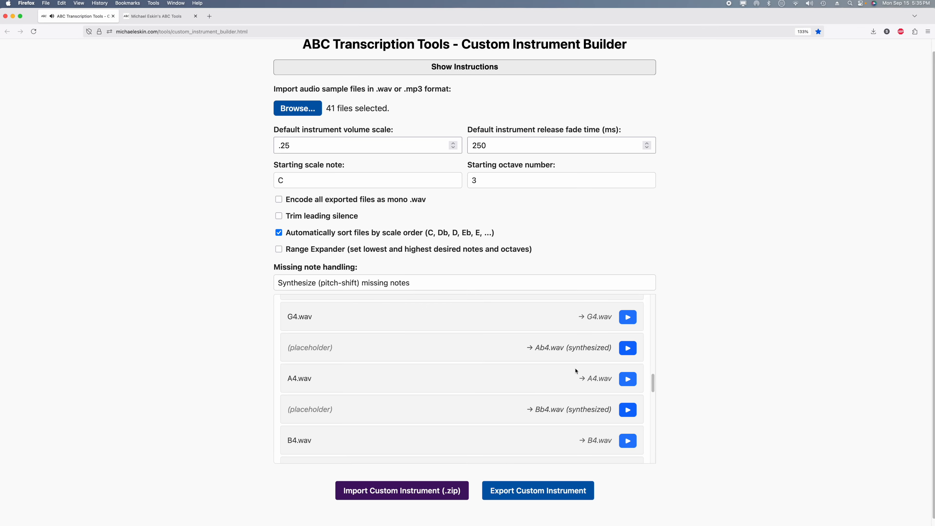
Audition the G4, synthesized Ab4, A4, synthesized Bb4 and B4 notes in sequence.
{"action": "left_click", "coordinate": [629, 319]}
{"action": "left_click", "coordinate": [628, 347]}
{"action": "left_click", "coordinate": [628, 378]}
{"action": "left_click", "coordinate": [628, 409]}
{"action": "left_click", "coordinate": [627, 440]}
Export the custom instrument with the filename dulcimer_corrected_2.zip.
{"action": "left_click", "coordinate": [518, 494]}
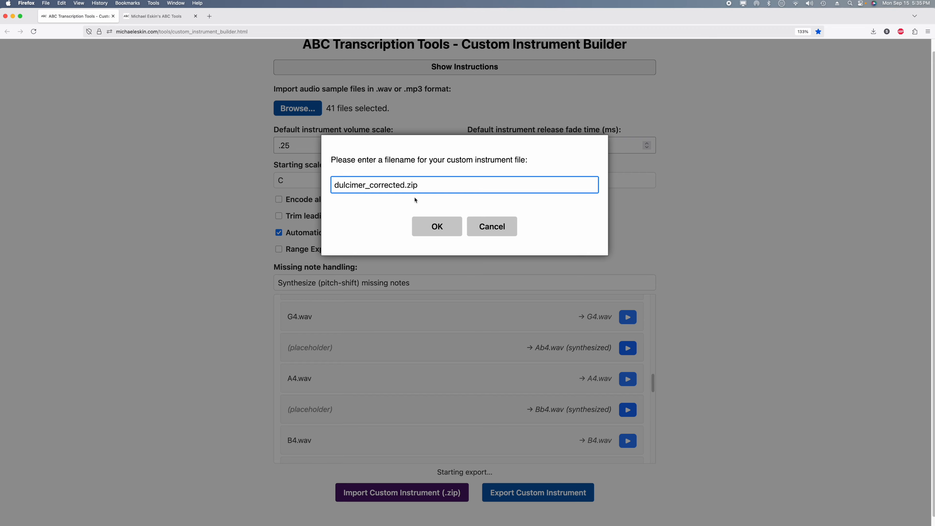
{"action": "type", "text": "_2"}
{"action": "left_click", "coordinate": [423, 227]}
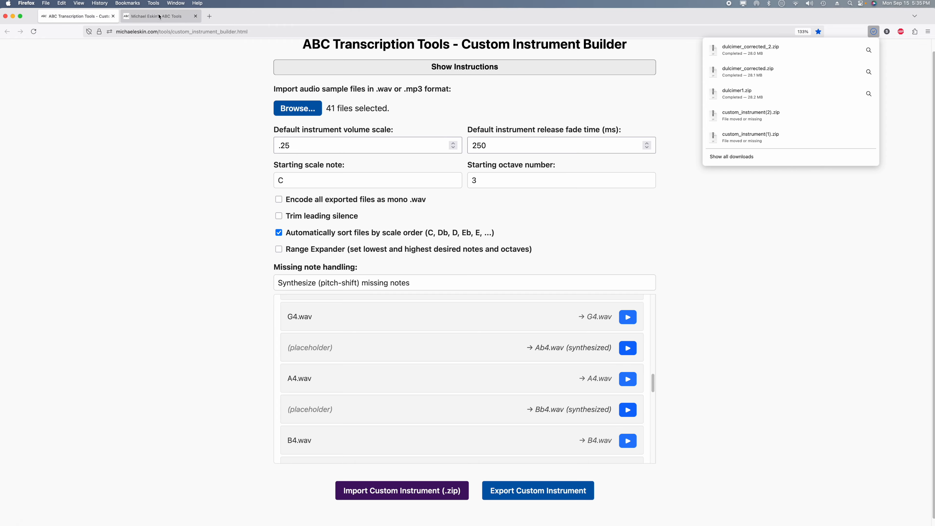
Switch to ABC Transcription Tools, load dulcimer_corrected_2.zip from Downloads and assign it to custom instrument slot 1.
{"action": "left_click", "coordinate": [159, 17]}
{"action": "mouse_move", "coordinate": [52, 521]}
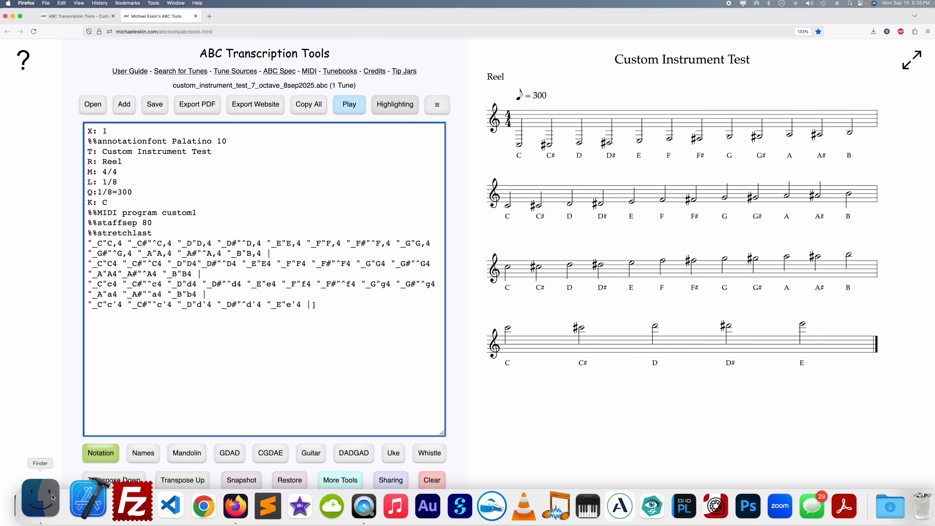
{"action": "left_click", "coordinate": [41, 502]}
{"action": "left_click_drag", "start_coordinate": [484, 151], "coordinate": [313, 195]}
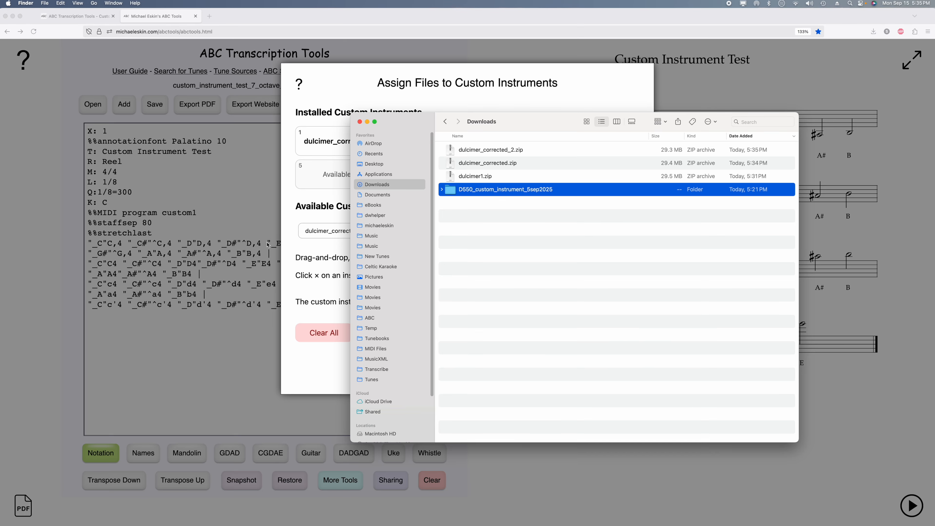
{"action": "left_click", "coordinate": [290, 269]}
{"action": "left_click_drag", "start_coordinate": [320, 235], "coordinate": [333, 141]}
{"action": "left_click", "coordinate": [460, 369]}
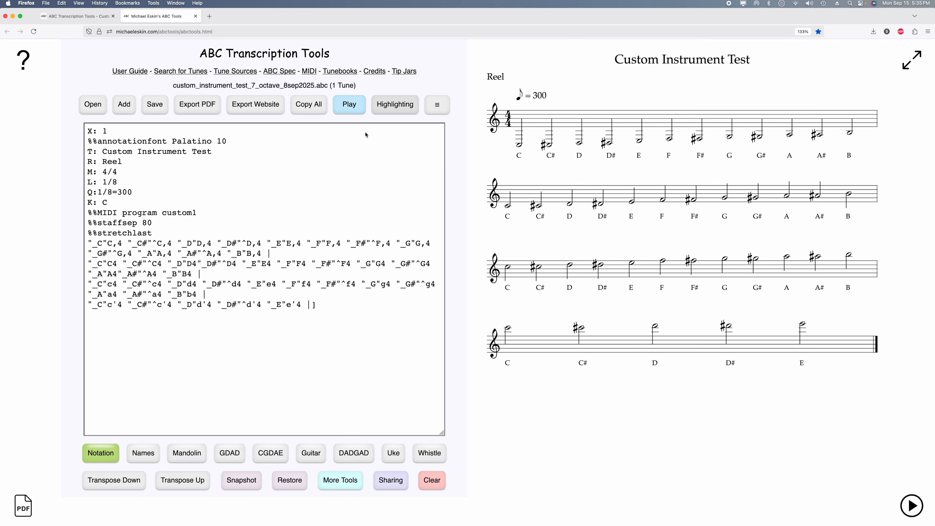
Play the Custom Instrument Test tune into the start of the third staff, pause it, and return to the Custom Instrument Builder.
{"action": "left_click", "coordinate": [352, 109]}
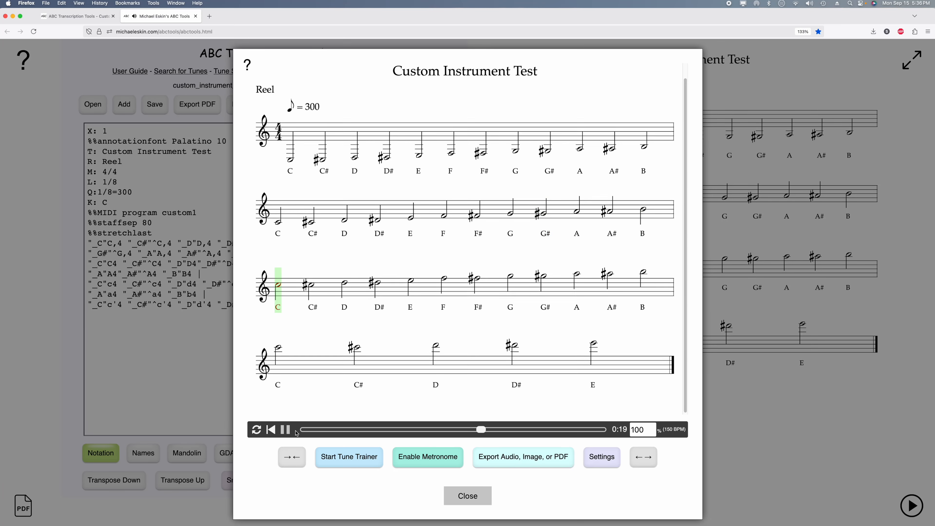
{"action": "left_click", "coordinate": [288, 430]}
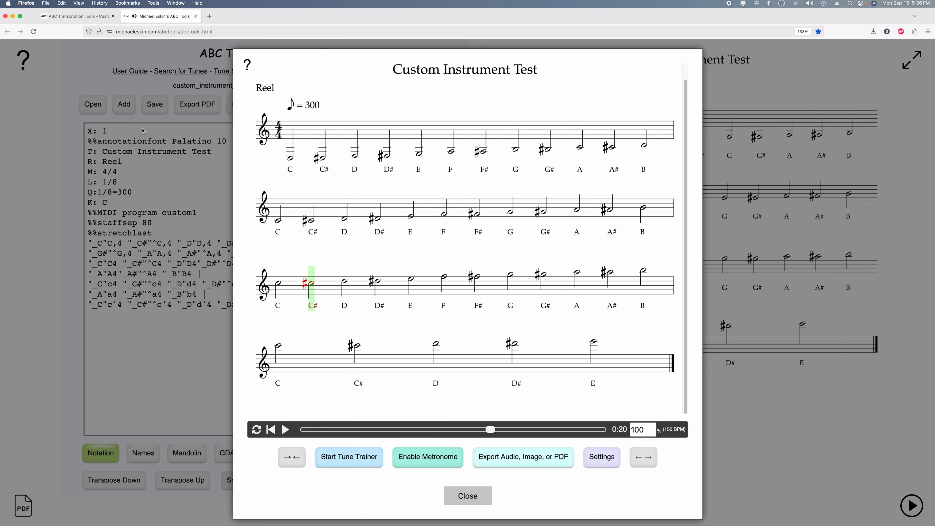
{"action": "left_click", "coordinate": [74, 16]}
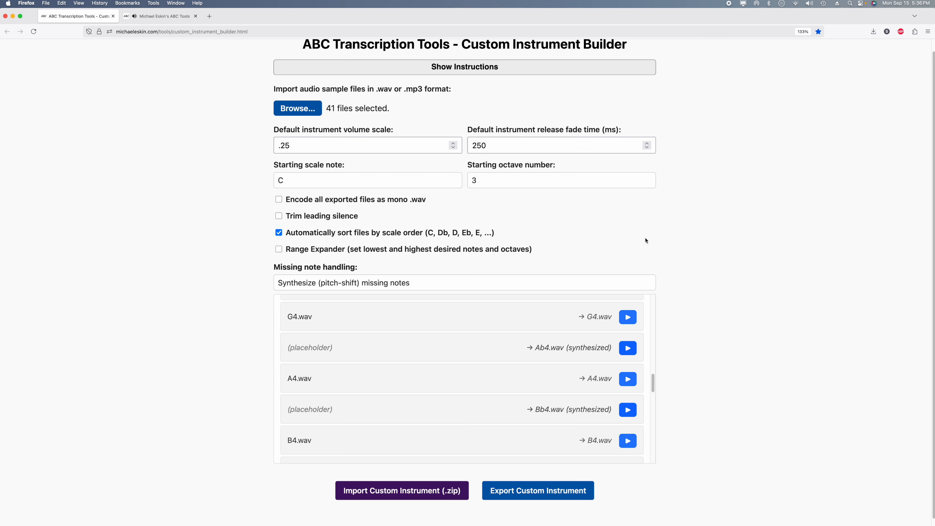